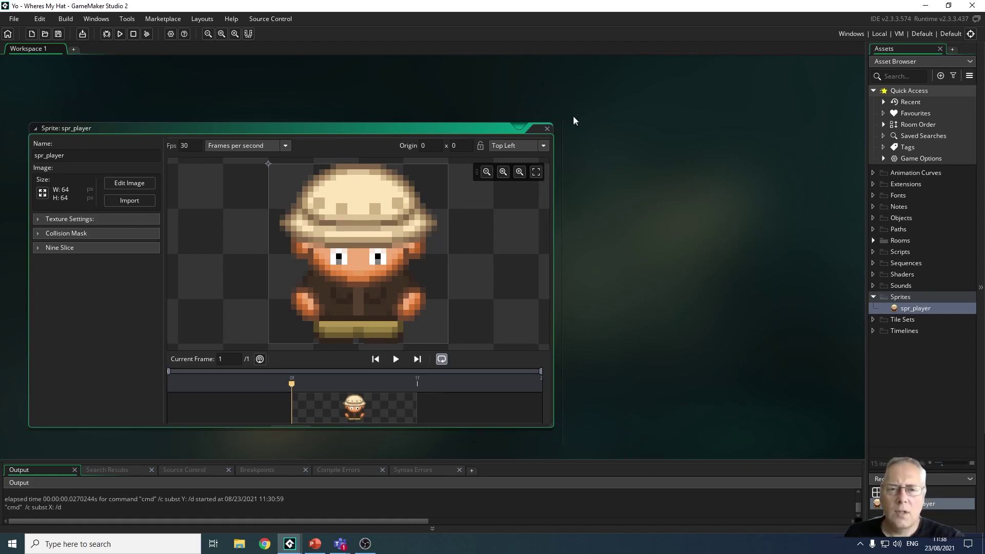
Close the spr_player sprite editor.
{"action": "left_click", "coordinate": [546, 129]}
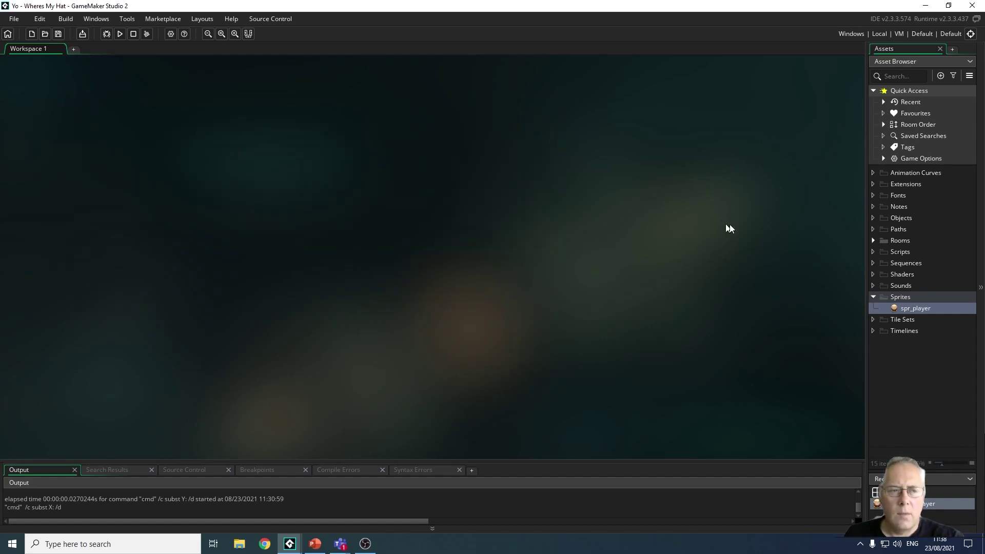
Create a new object in the Objects folder and name it obj_player.
{"action": "left_click", "coordinate": [902, 218]}
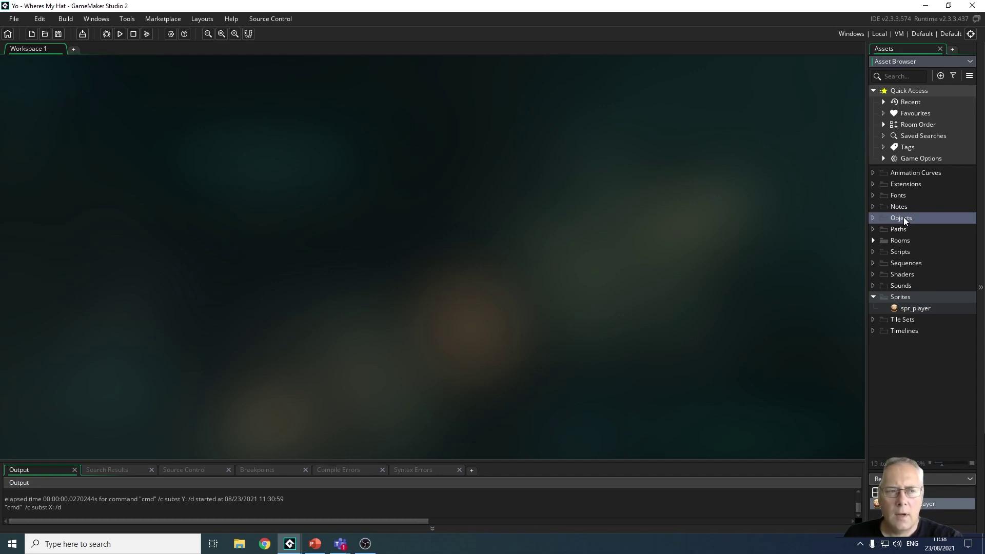
{"action": "right_click", "coordinate": [904, 219]}
{"action": "mouse_move", "coordinate": [842, 226]}
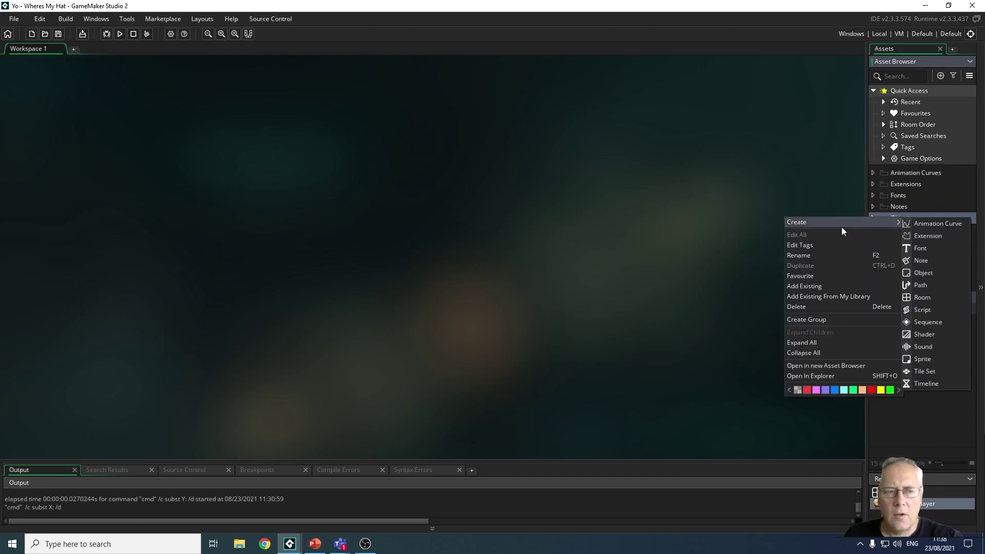
{"action": "left_click", "coordinate": [924, 273]}
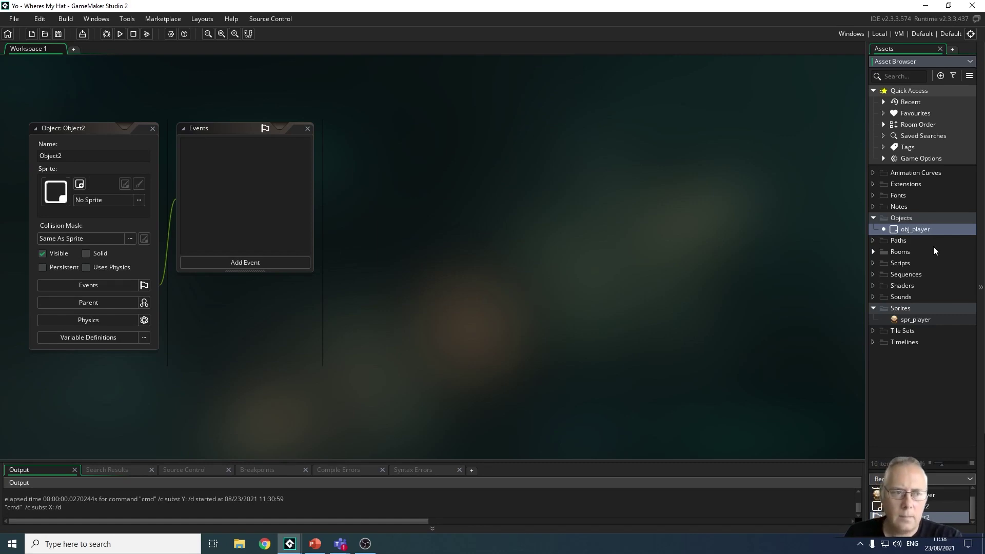
{"action": "key", "text": "Return"}
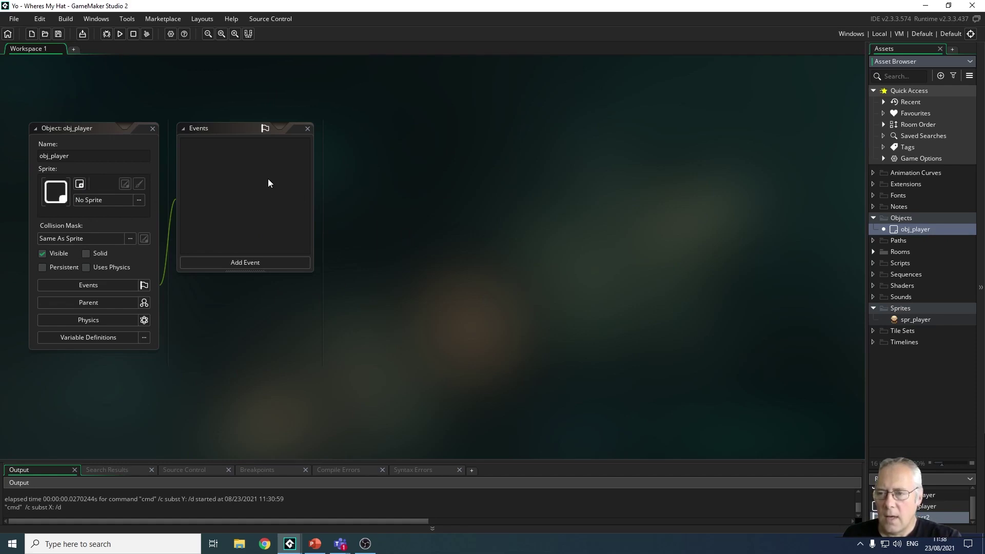
Pick spr_player from the Sprites folder as obj_player's sprite.
{"action": "left_click", "coordinate": [95, 201]}
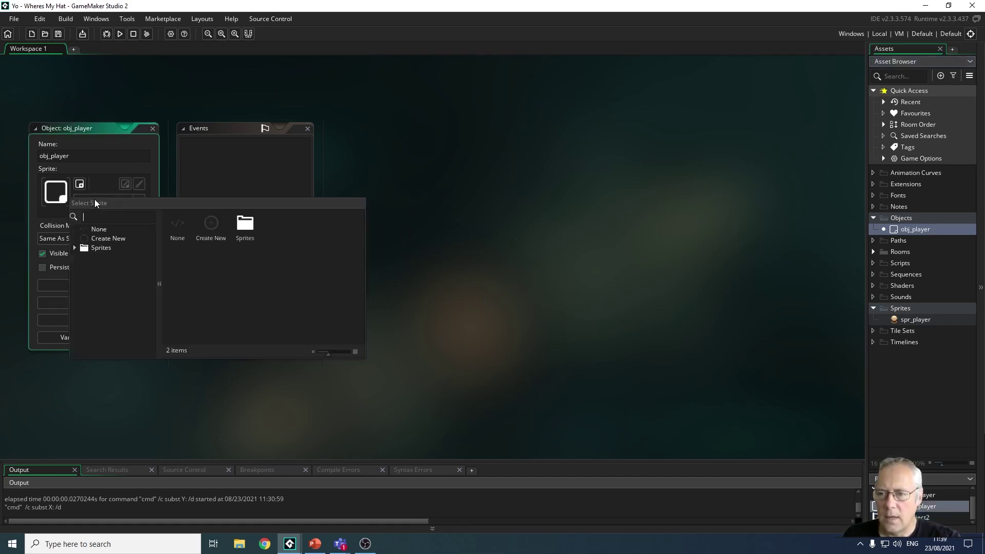
{"action": "double_click", "coordinate": [247, 224]}
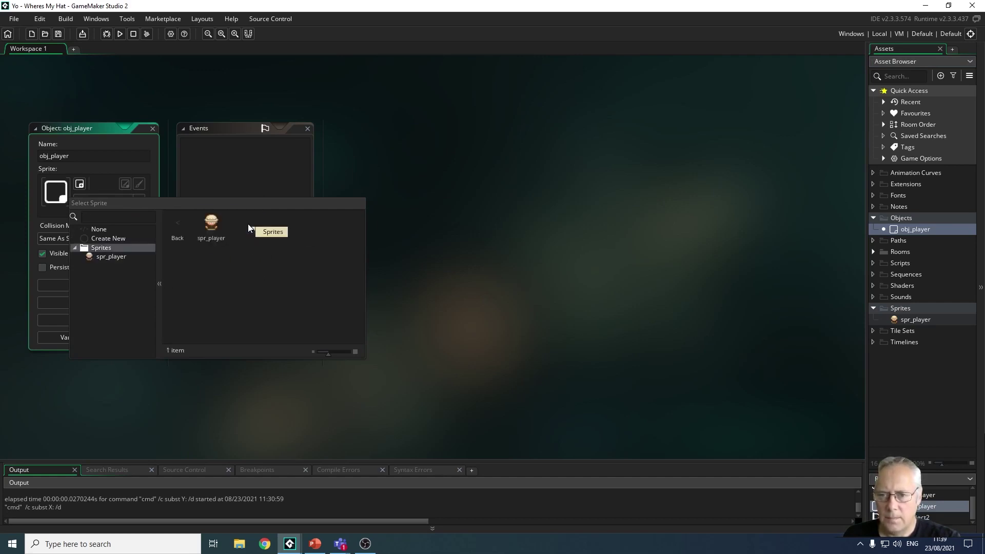
{"action": "left_click", "coordinate": [212, 226]}
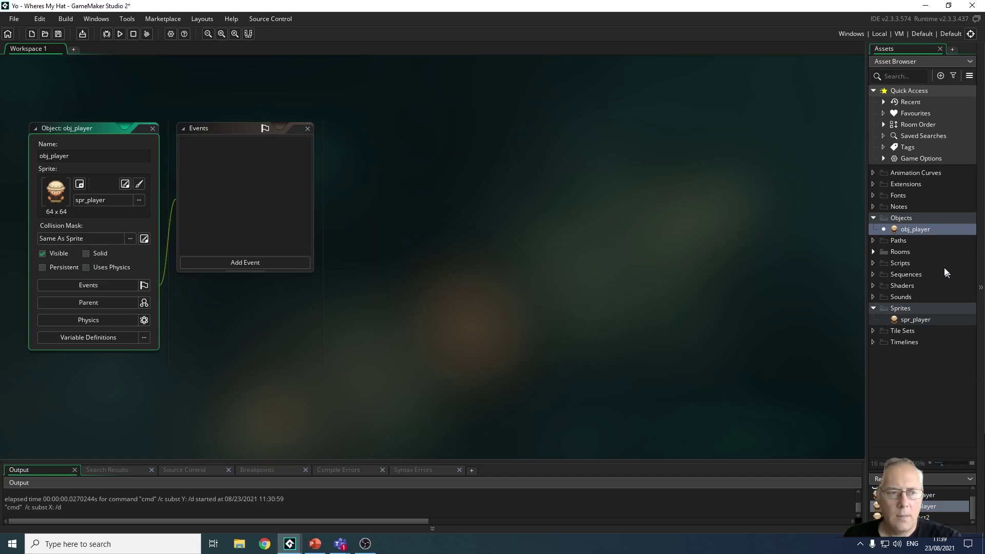
{"action": "left_click", "coordinate": [909, 229]}
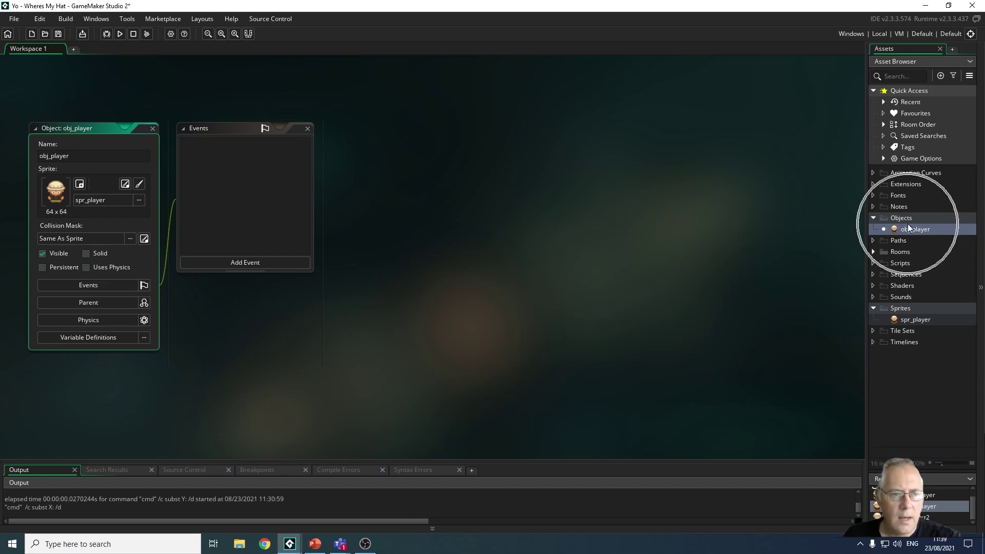
Collapse Sprites, expand Rooms, and open Room1 in the Room Editor.
{"action": "left_click", "coordinate": [874, 309]}
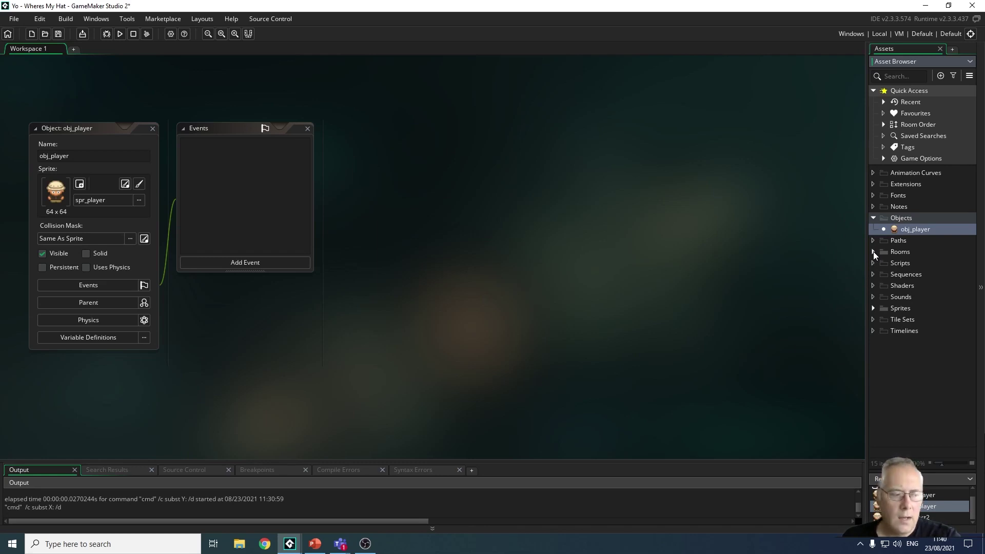
{"action": "left_click", "coordinate": [874, 252]}
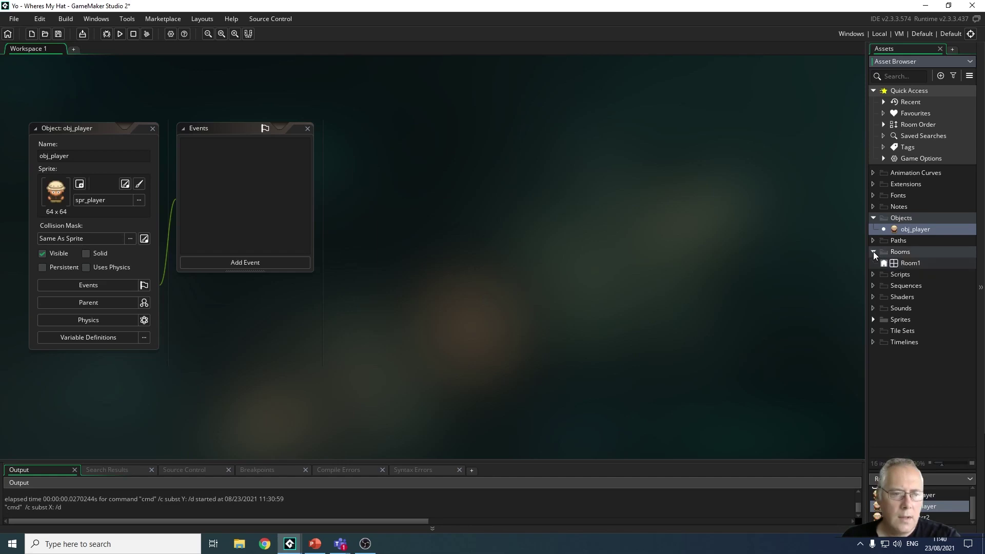
{"action": "double_click", "coordinate": [910, 264]}
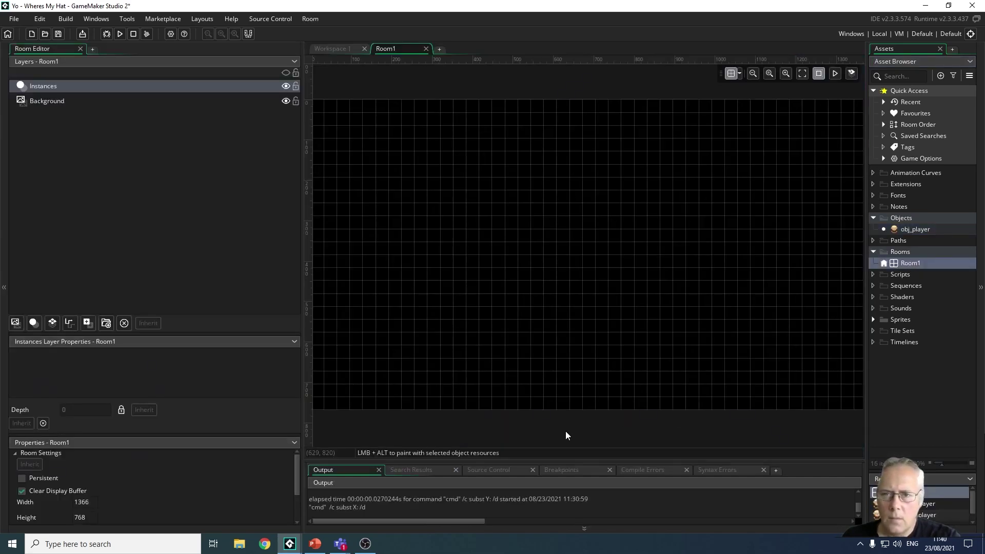
Switch between the obj_player workspace and Room1 tabs, ending on the Room1 editor.
{"action": "left_click", "coordinate": [332, 48]}
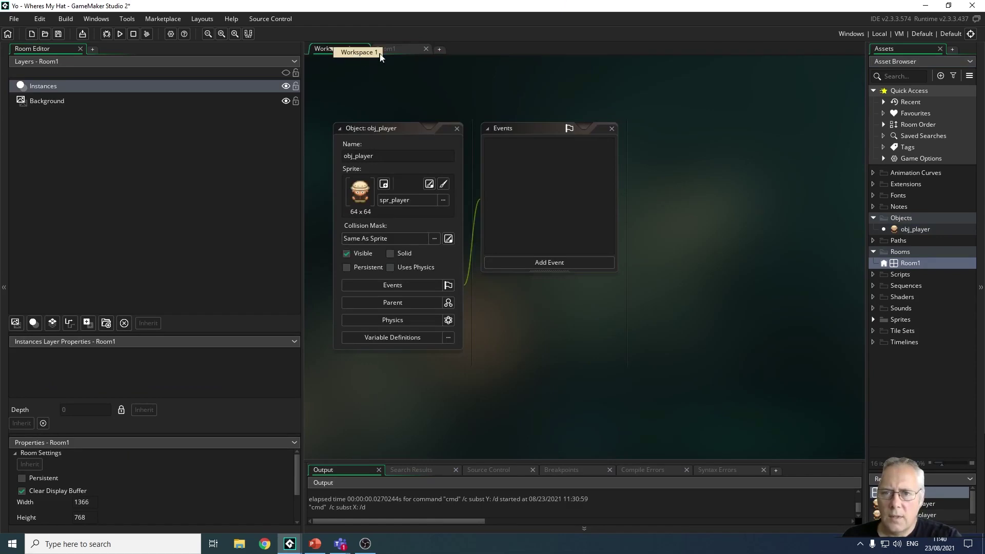
{"action": "left_click", "coordinate": [399, 48]}
{"action": "left_click", "coordinate": [340, 49]}
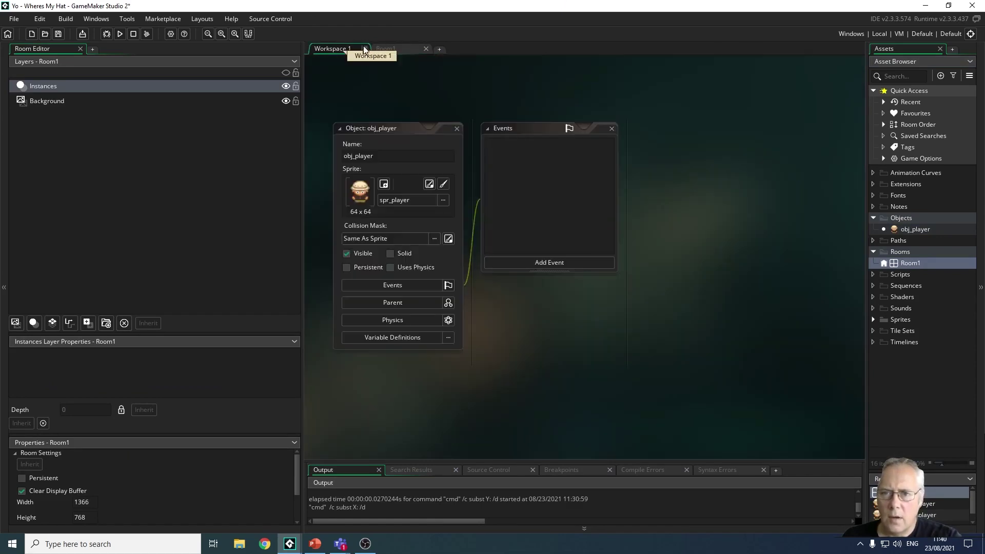
{"action": "left_click", "coordinate": [385, 48]}
{"action": "left_click", "coordinate": [341, 50]}
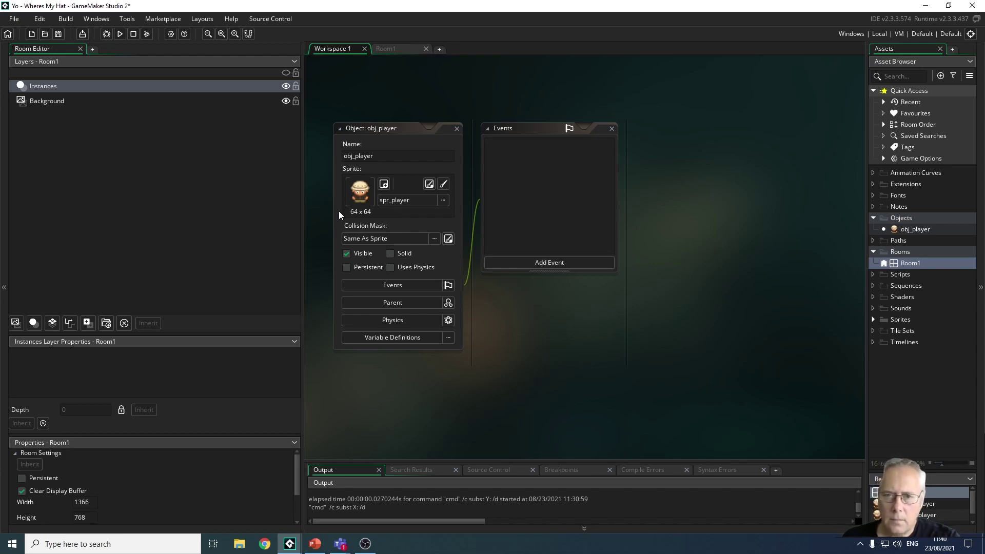
{"action": "left_click", "coordinate": [385, 48]}
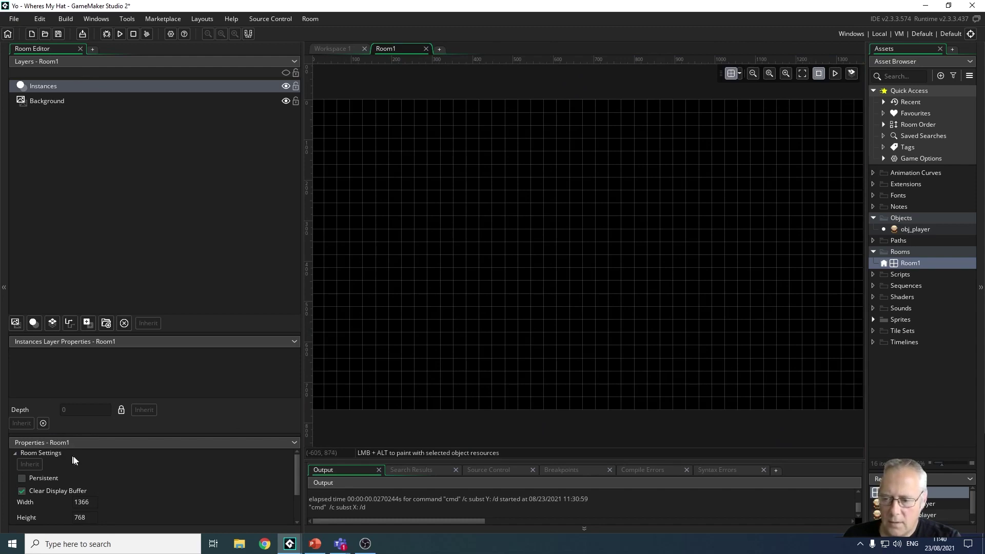
Resize Room1 from 1366 x 768 to 1920 wide by 1080 high.
{"action": "left_click", "coordinate": [89, 472]}
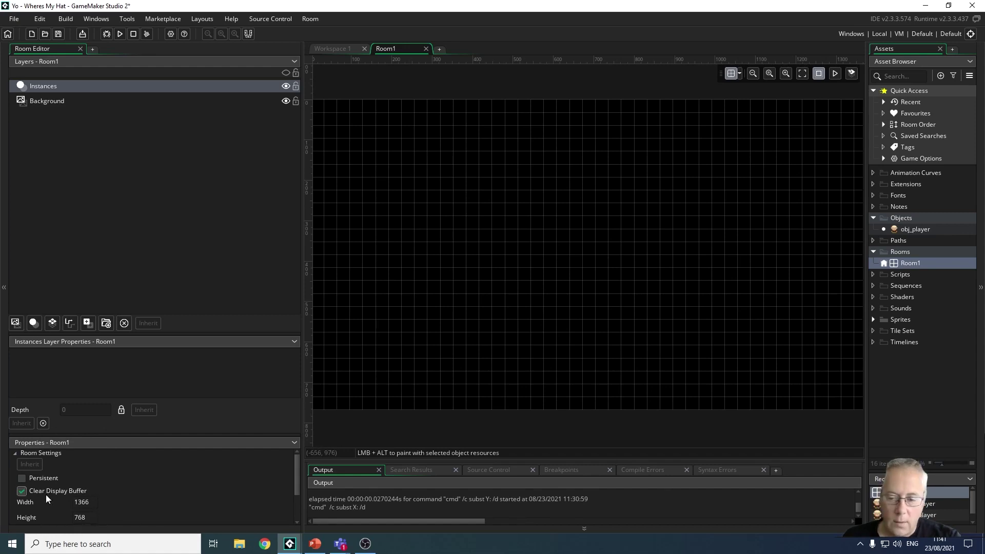
{"action": "left_click", "coordinate": [85, 502]}
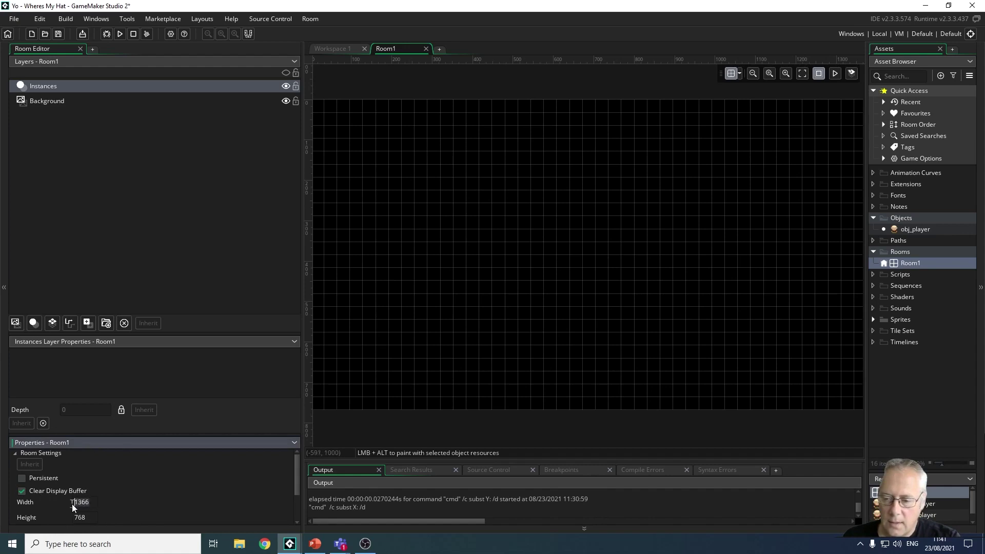
{"action": "type", "text": "192"}
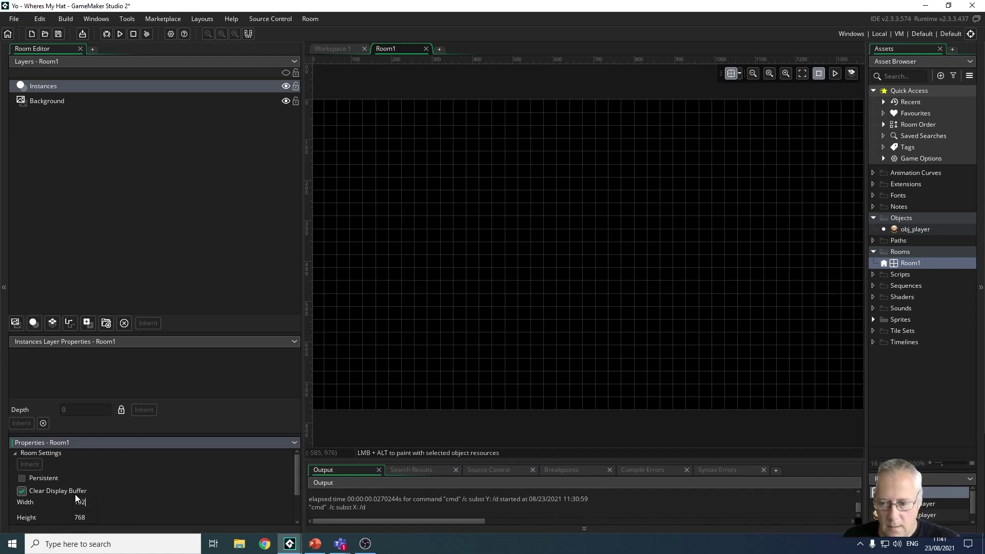
{"action": "type", "text": "0"}
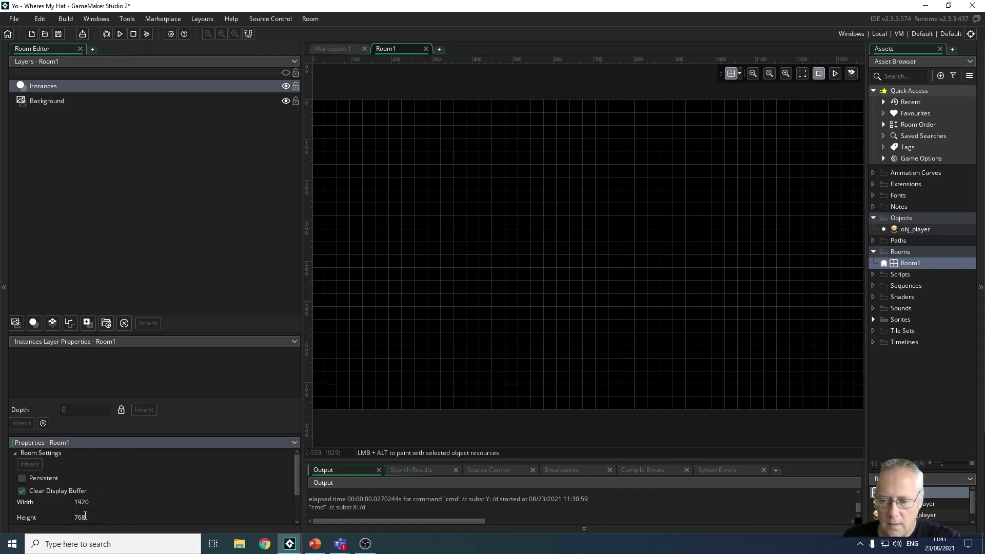
{"action": "left_click", "coordinate": [85, 517]}
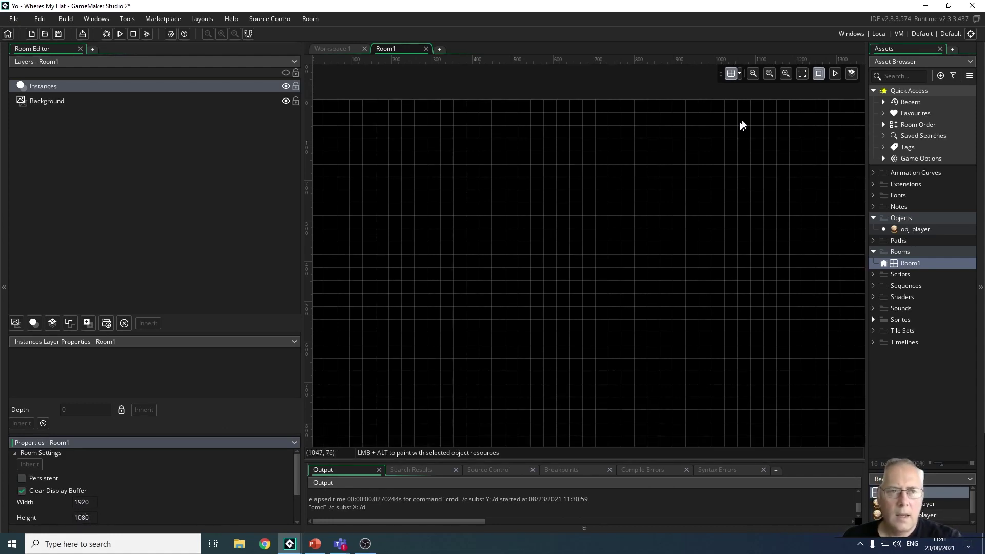
{"action": "left_click", "coordinate": [820, 74]}
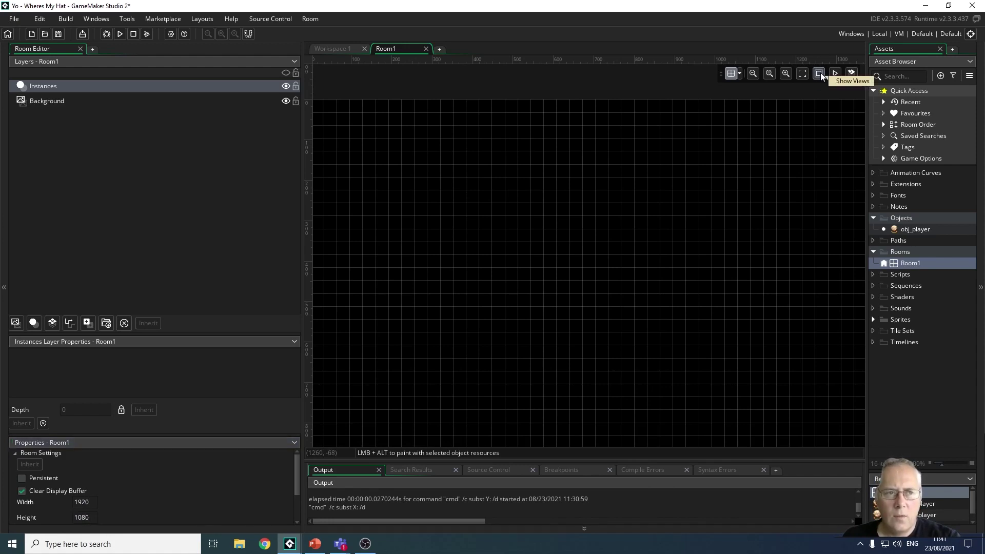
Zoom out, pan, and centre-fit the 1920 x 1080 room in the editor view.
{"action": "left_click", "coordinate": [752, 73]}
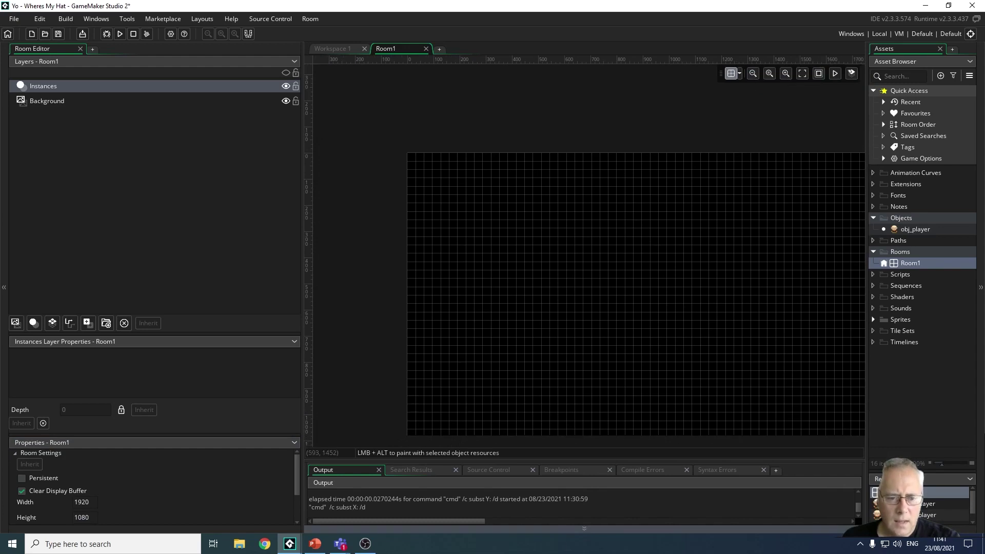
{"action": "left_click_drag", "start_coordinate": [455, 521], "coordinate": [488, 522]}
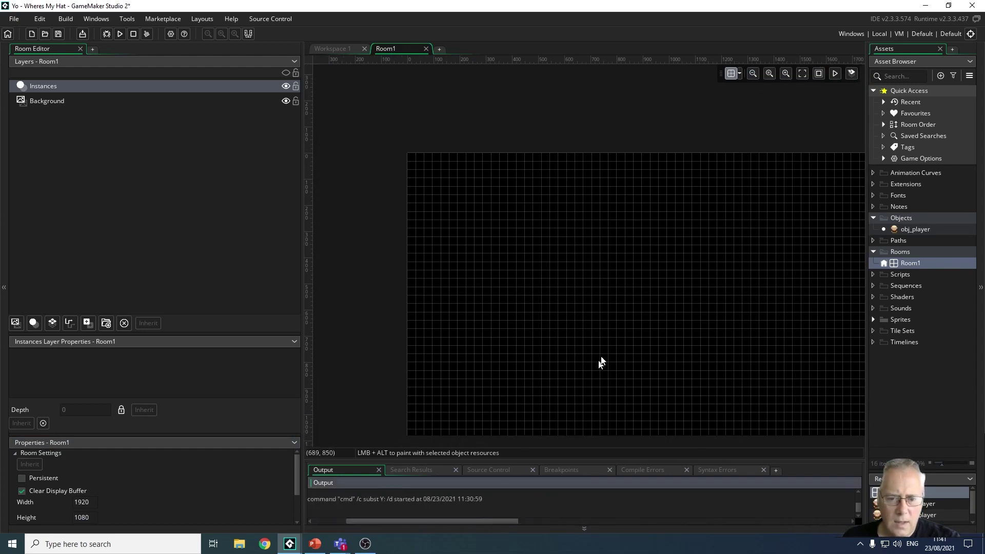
{"action": "middle_click_drag", "start_coordinate": [580, 297], "coordinate": [507, 273]}
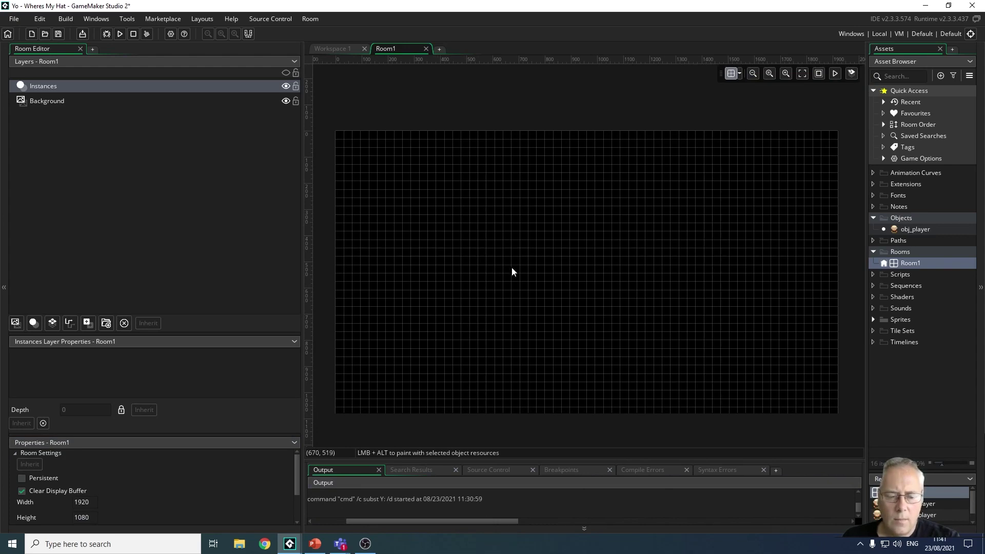
{"action": "mouse_move", "coordinate": [513, 267]}
{"action": "middle_mouse_down"}
{"action": "mouse_move", "coordinate": [543, 264]}
{"action": "mouse_move", "coordinate": [530, 264]}
{"action": "middle_mouse_up"}
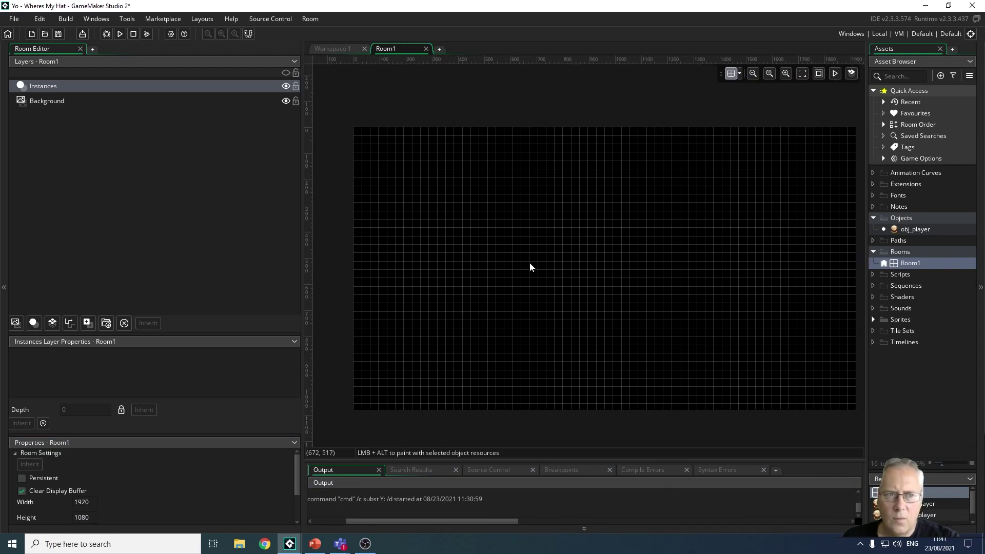
{"action": "left_click", "coordinate": [802, 74]}
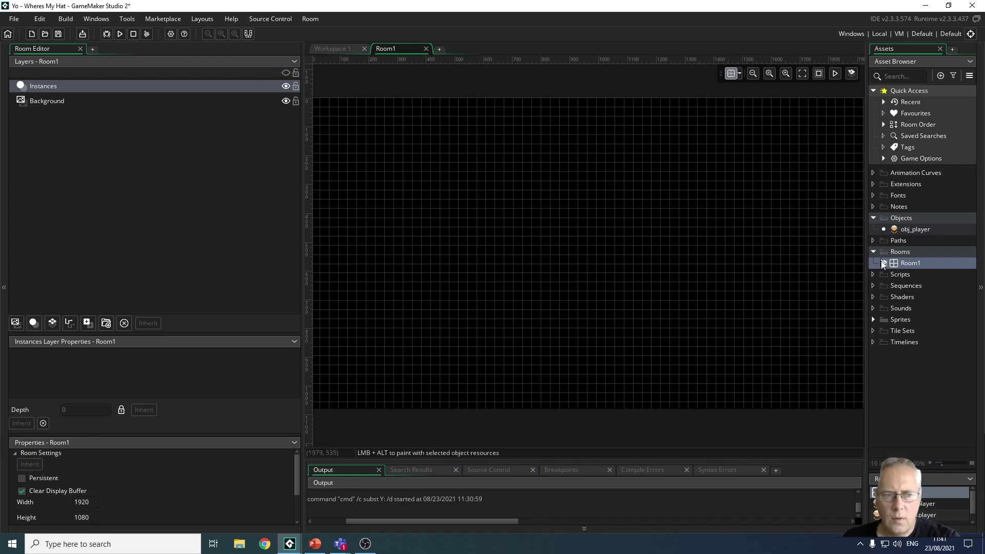
Drop obj_player into Room1 and paint several extra copies around the room.
{"action": "left_click_drag", "start_coordinate": [911, 227], "coordinate": [528, 227]}
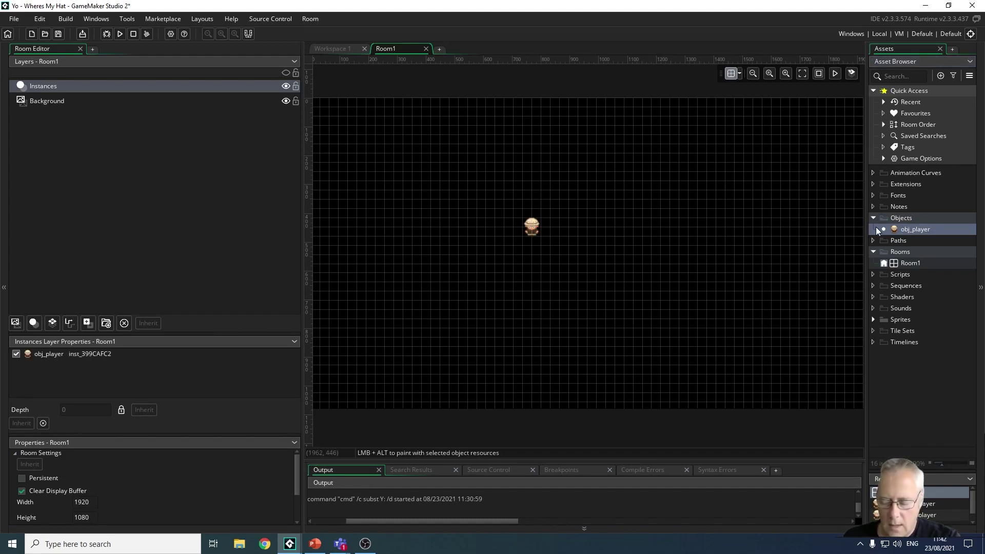
{"action": "mouse_move", "coordinate": [878, 231]}
{"action": "left_mouse_down"}
{"action": "mouse_move", "coordinate": [615, 217]}
{"action": "mouse_move", "coordinate": [659, 186]}
{"action": "mouse_move", "coordinate": [629, 177]}
{"action": "left_mouse_up"}
{"action": "left_click", "coordinate": [664, 241], "text": "alt"}
{"action": "left_click", "coordinate": [574, 296], "text": "alt"}
{"action": "left_click", "coordinate": [416, 292], "text": "alt"}
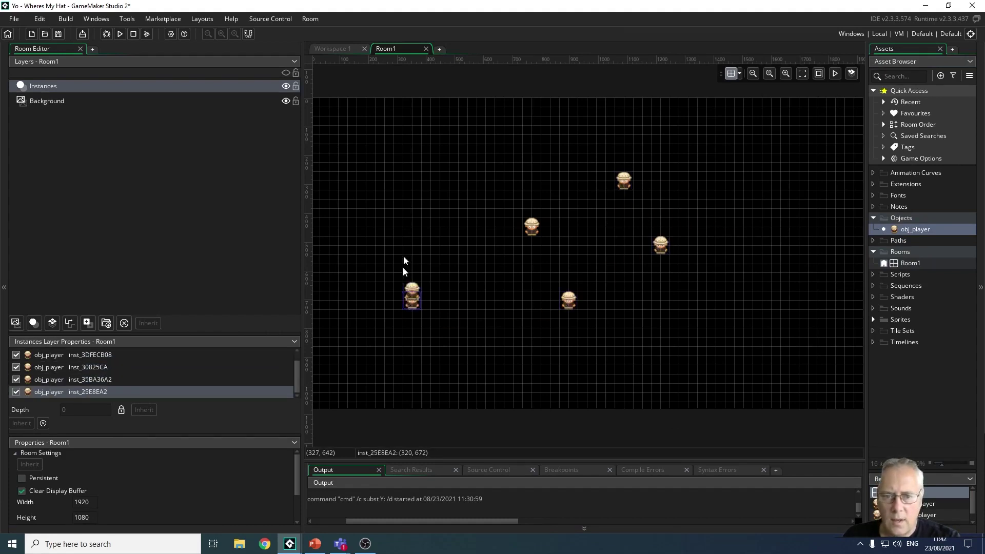
{"action": "left_click", "coordinate": [412, 217], "text": "alt"}
{"action": "left_click", "coordinate": [482, 139], "text": "alt"}
{"action": "left_click", "coordinate": [716, 171], "text": "alt"}
{"action": "left_click", "coordinate": [781, 226], "text": "alt"}
Add a few more obj_player copies, then undo back to a single instance.
{"action": "left_click_drag", "start_coordinate": [762, 309], "coordinate": [780, 310], "text": "alt"}
{"action": "left_click", "coordinate": [734, 392], "text": "alt"}
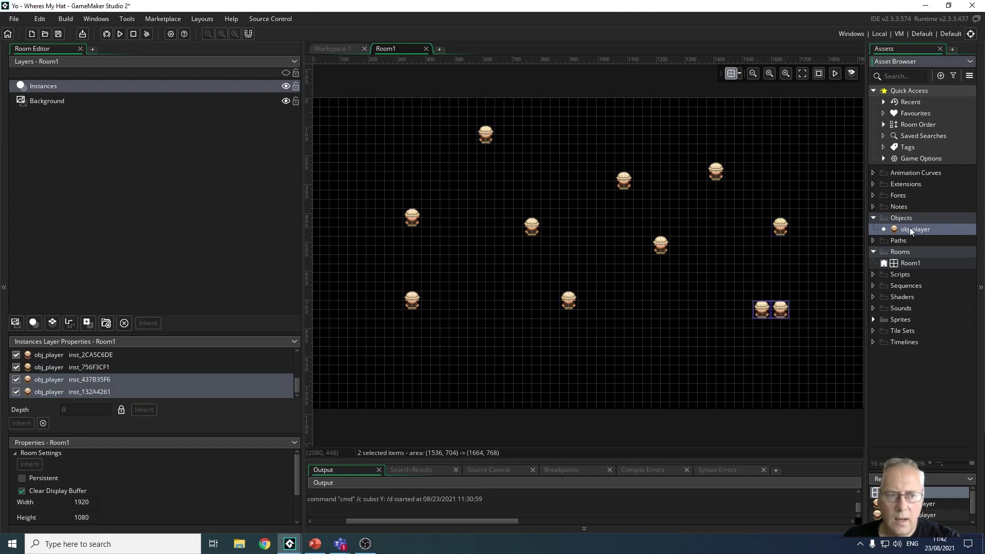
{"action": "left_click", "coordinate": [670, 291], "text": "alt"}
{"action": "left_click_drag", "start_coordinate": [904, 230], "coordinate": [753, 262]}
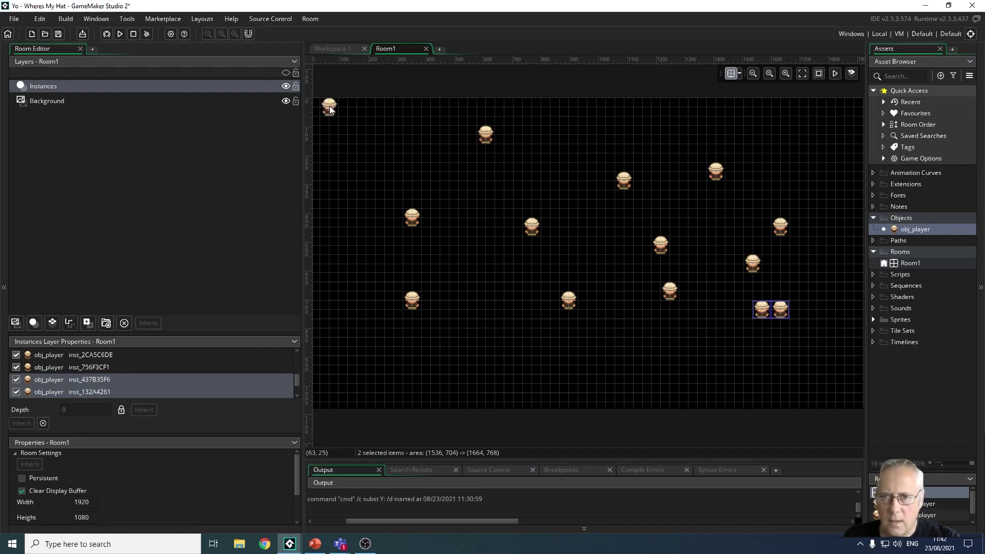
{"action": "mouse_move", "coordinate": [332, 105]}
{"action": "left_mouse_down", "text": "alt"}
{"action": "mouse_move", "coordinate": [620, 125]}
{"action": "mouse_move", "coordinate": [691, 140]}
{"action": "mouse_move", "coordinate": [724, 218]}
{"action": "mouse_move", "coordinate": [732, 354]}
{"action": "mouse_move", "coordinate": [675, 379]}
{"action": "mouse_move", "coordinate": [522, 341]}
{"action": "mouse_move", "coordinate": [520, 306]}
{"action": "mouse_move", "coordinate": [526, 348]}
{"action": "left_mouse_up", "text": "alt"}
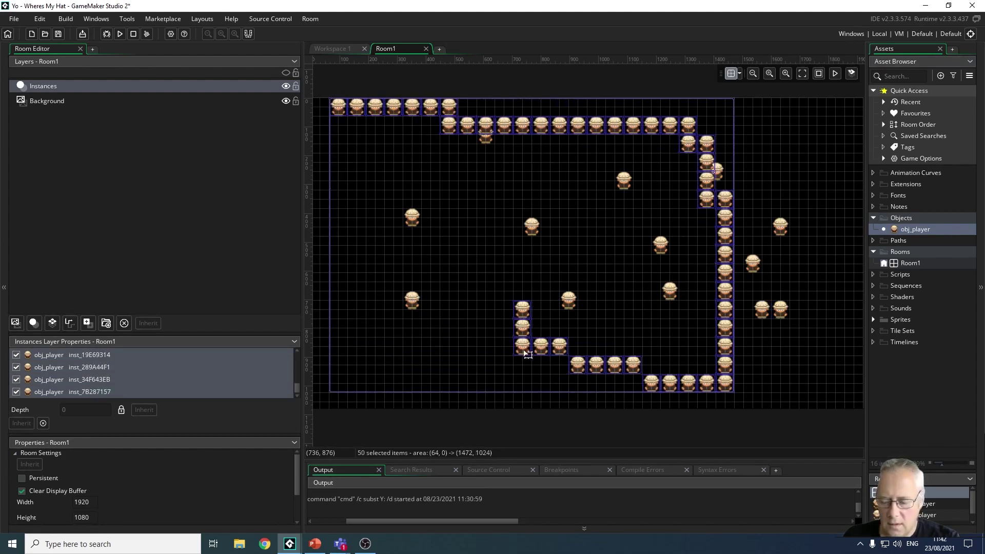
{"action": "key", "text": "ctrl+z"}
{"action": "key", "text": "ctrl+z"}
{"action": "key", "text": "ctrl+z"}
{"action": "key", "text": "ctrl+z"}
{"action": "key", "text": "ctrl+z"}
{"action": "key", "text": "ctrl+z"}
{"action": "key", "text": "ctrl+z"}
{"action": "key", "text": "ctrl+z"}
{"action": "key", "text": "ctrl+z"}
{"action": "key", "text": "ctrl+z"}
{"action": "key", "text": "ctrl+z"}
{"action": "key", "text": "ctrl+z"}
{"action": "key", "text": "ctrl+z"}
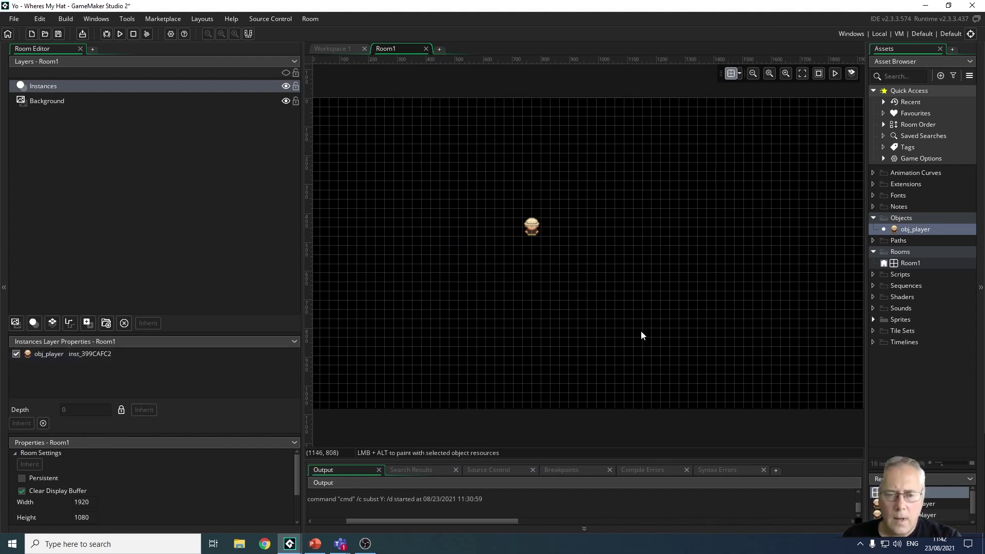
Move the obj_player instance to near the room centre (928, 544) and run the game.
{"action": "left_click_drag", "start_coordinate": [527, 235], "coordinate": [582, 272]}
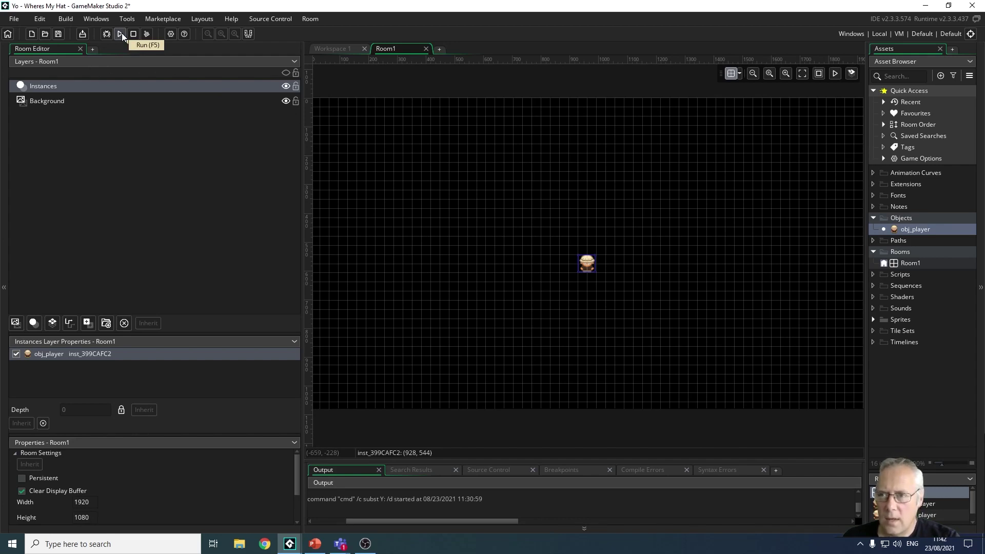
{"action": "left_click", "coordinate": [120, 34]}
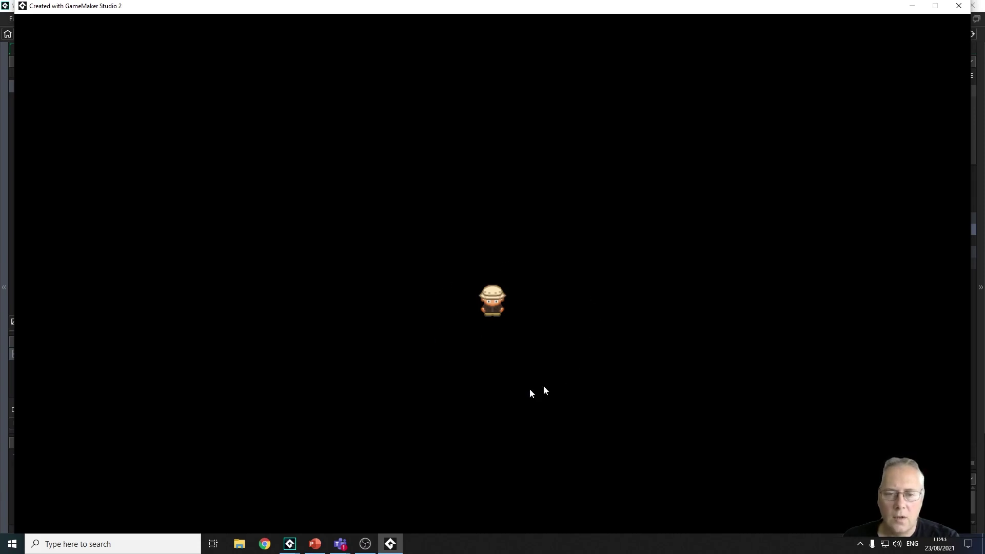
Close the game window after seeing the explorer character on screen.
{"action": "left_click", "coordinate": [959, 6]}
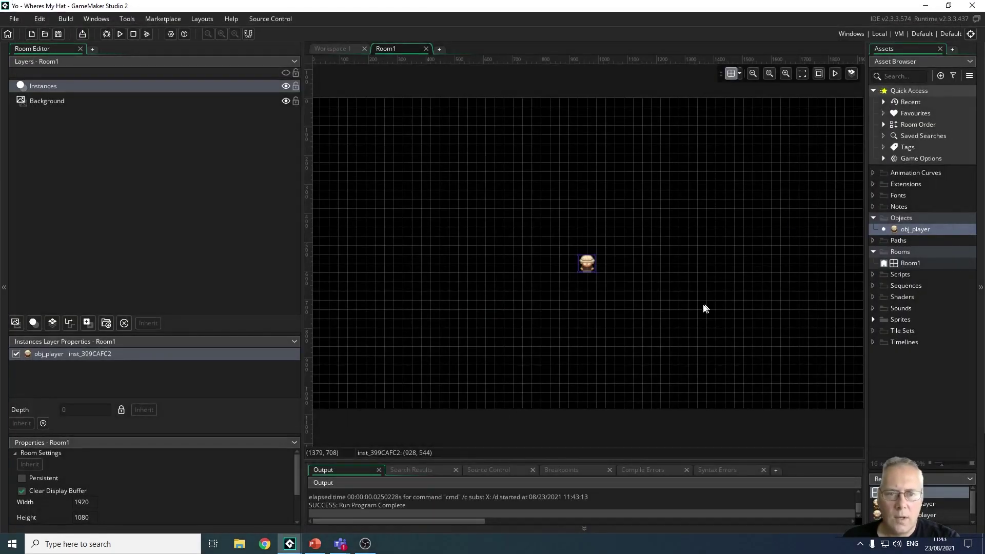